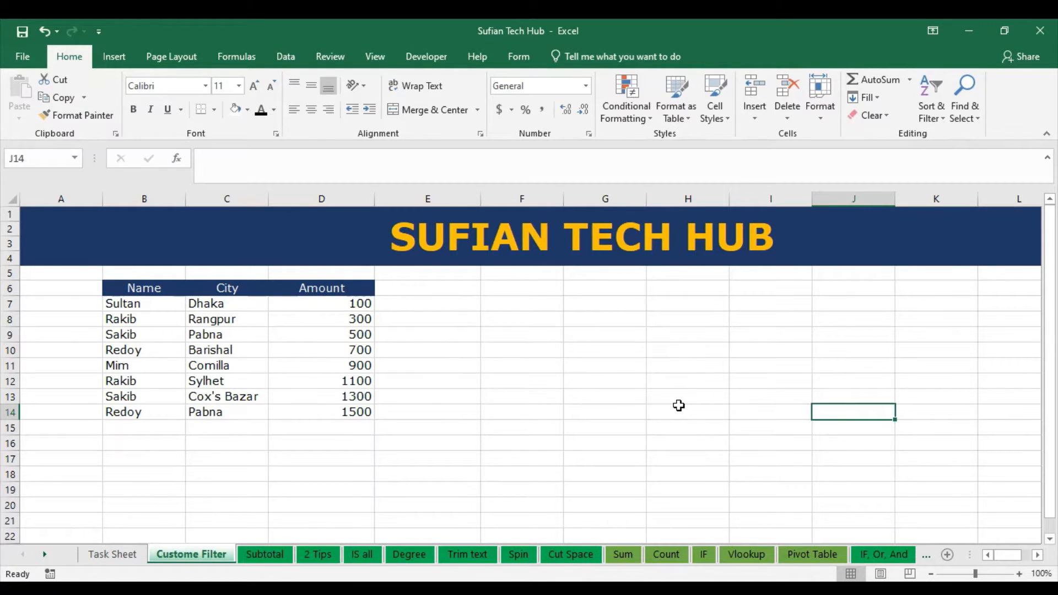
left_click(517, 287)
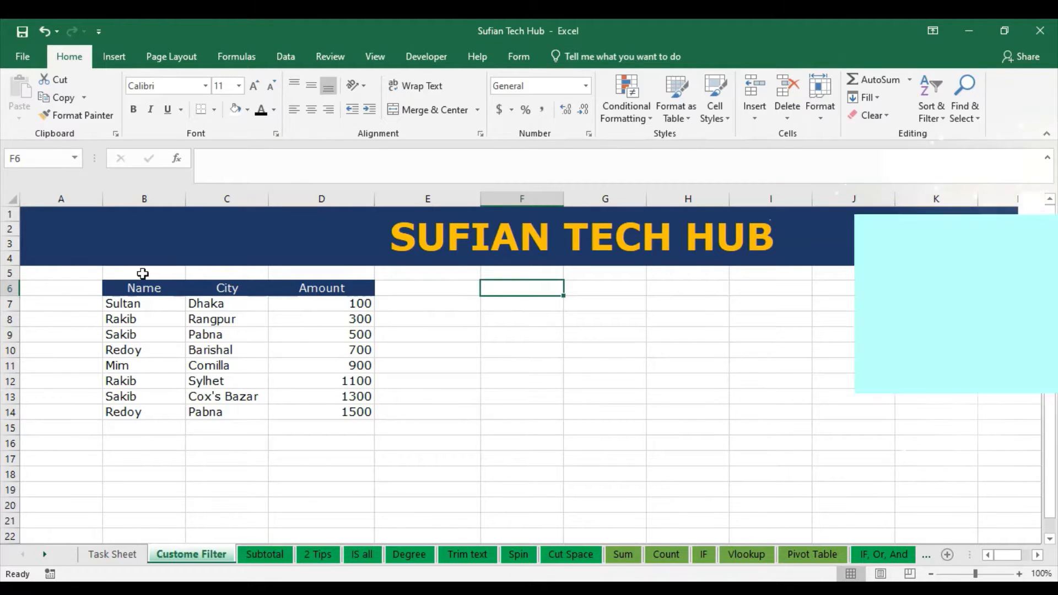
left_click(182, 289)
left_click_drag(181, 289, 329, 414)
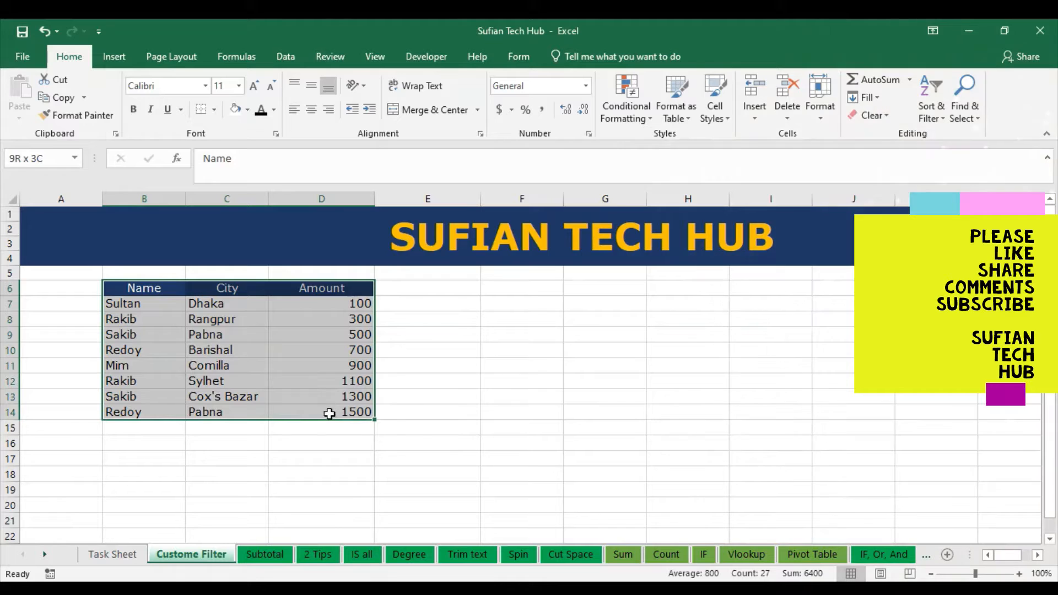
left_click(169, 307)
left_click(667, 353)
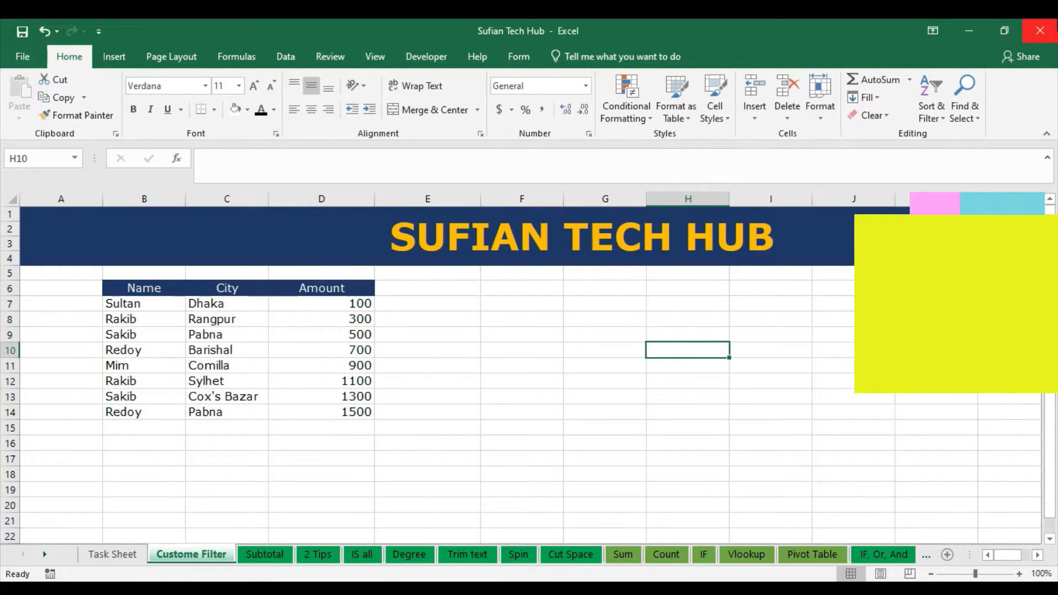
Step: Try inserting a blank row above the first record in row 7, and undo the insertion
left_click(117, 305)
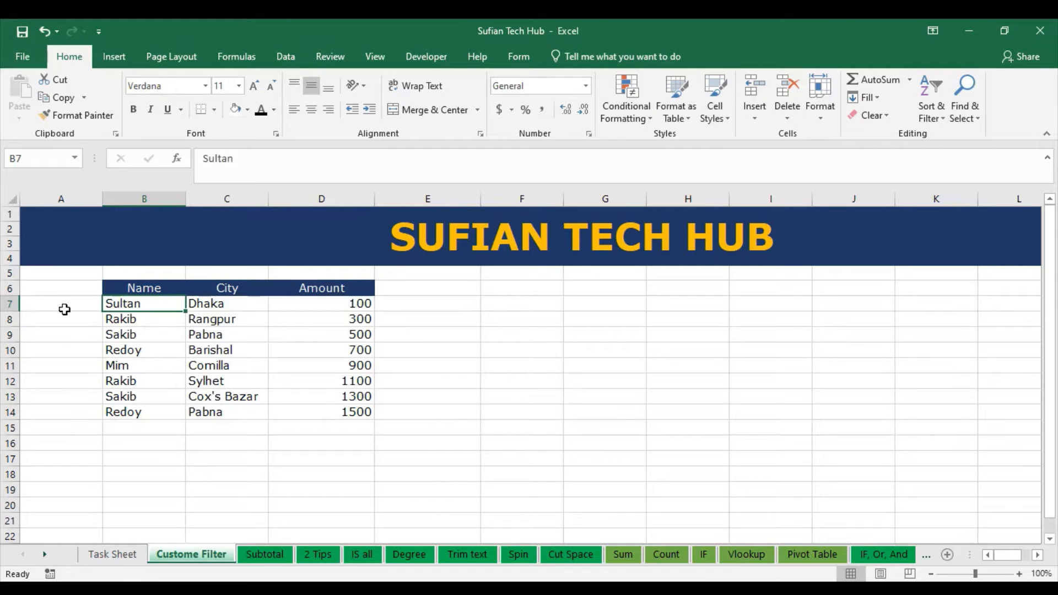
right_click(8, 303)
left_click(66, 417)
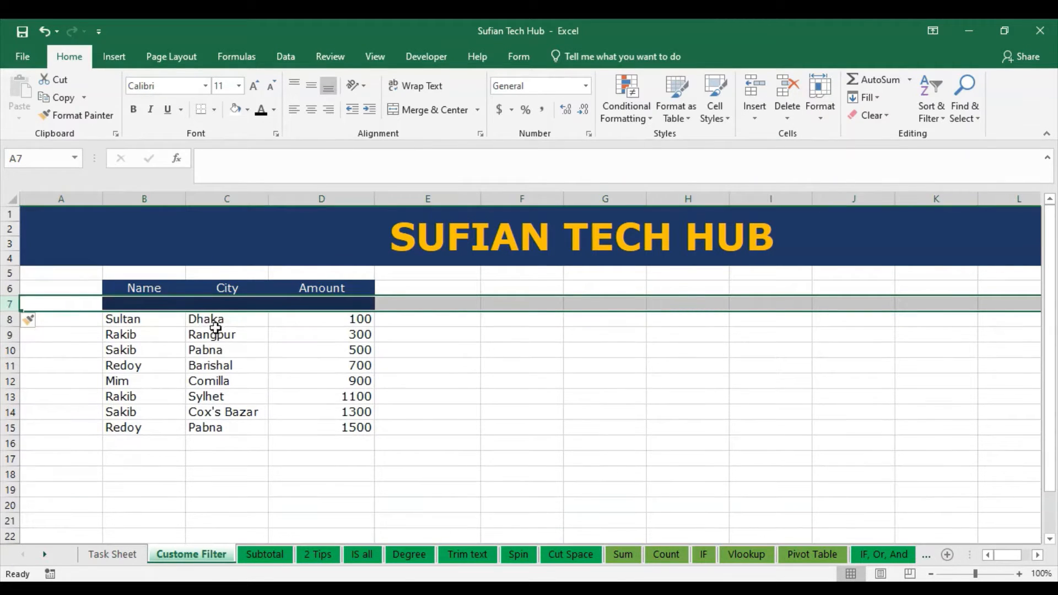
left_click(220, 323)
key("ctrl+z")
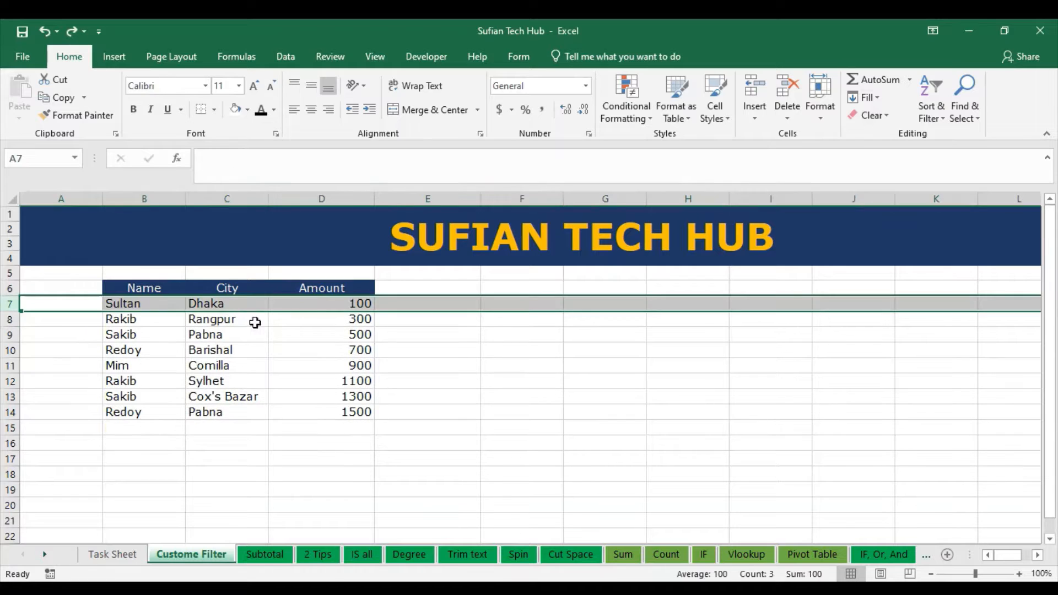
left_click(687, 428)
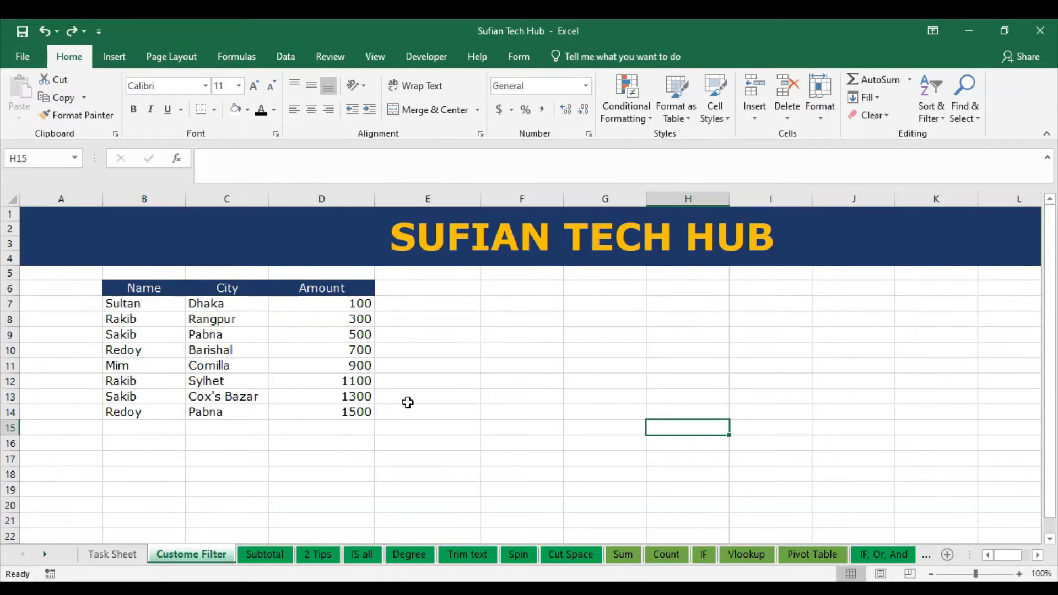
Step: Insert one blank row above the second record in row 8 and another above the record in row 10
left_click(5, 319)
right_click(4, 319)
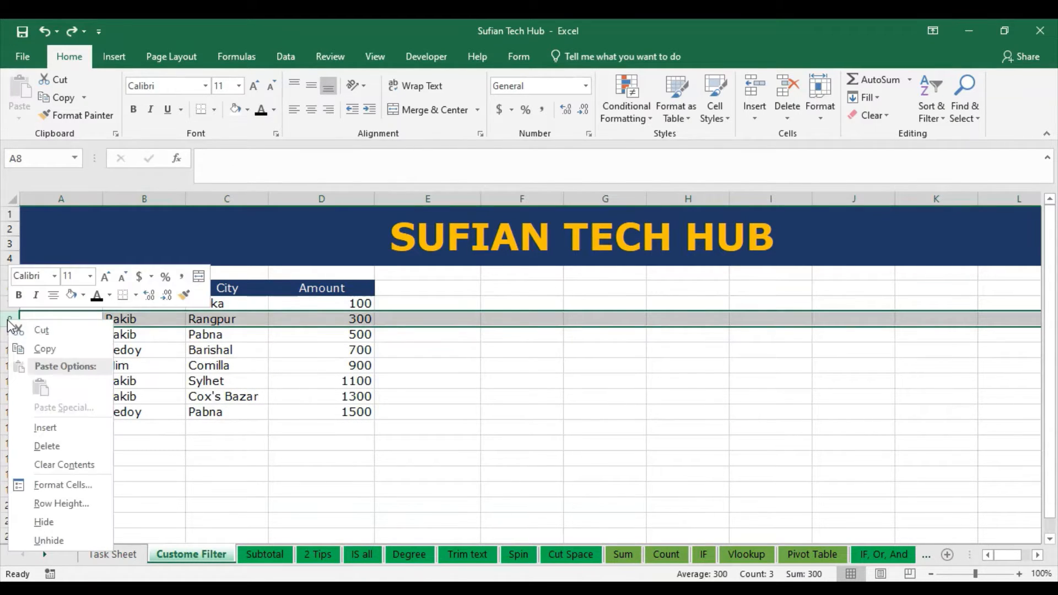
left_click(60, 427)
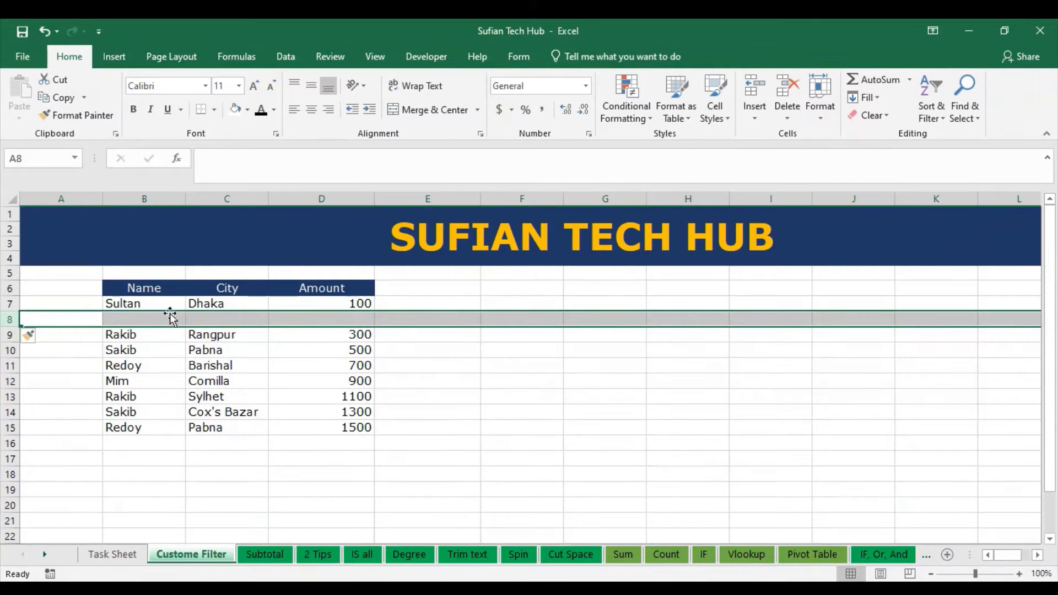
left_click(103, 353)
right_click(8, 350)
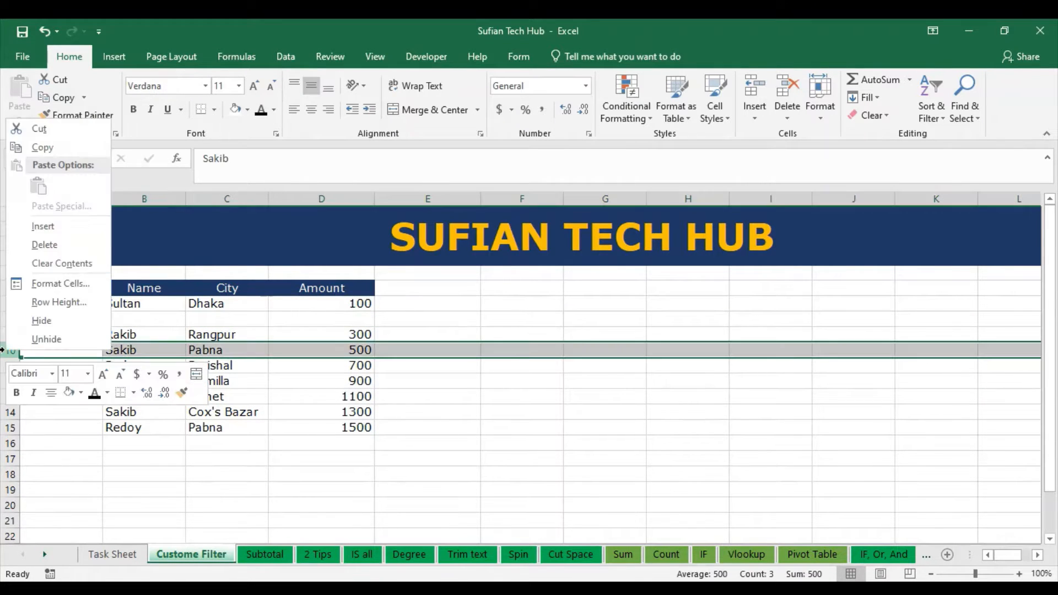
left_click(44, 226)
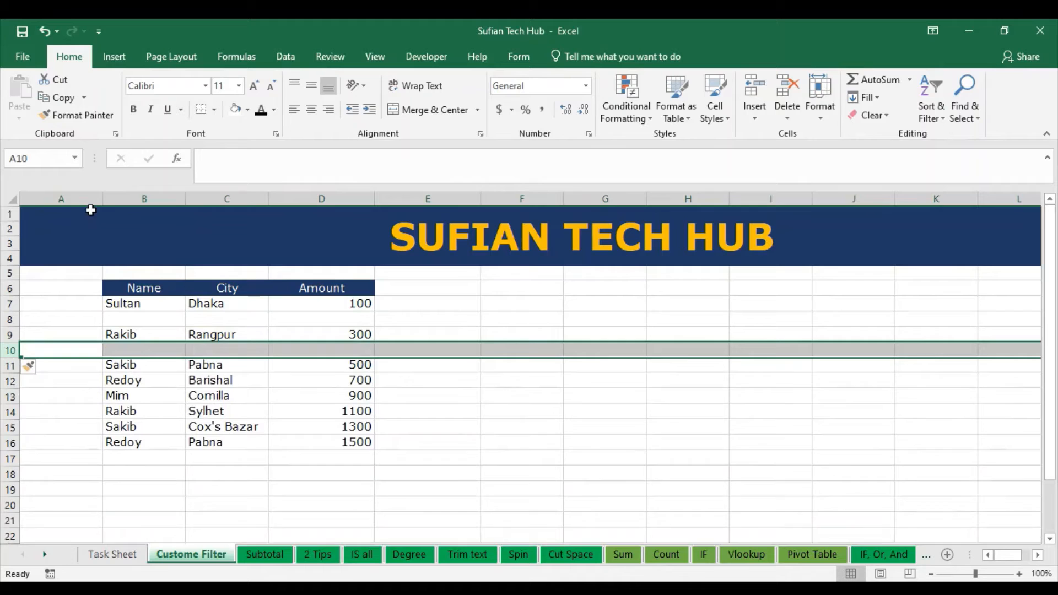
Step: Undo both blank row insertions in the table
left_click(696, 395)
key("ctrl+z")
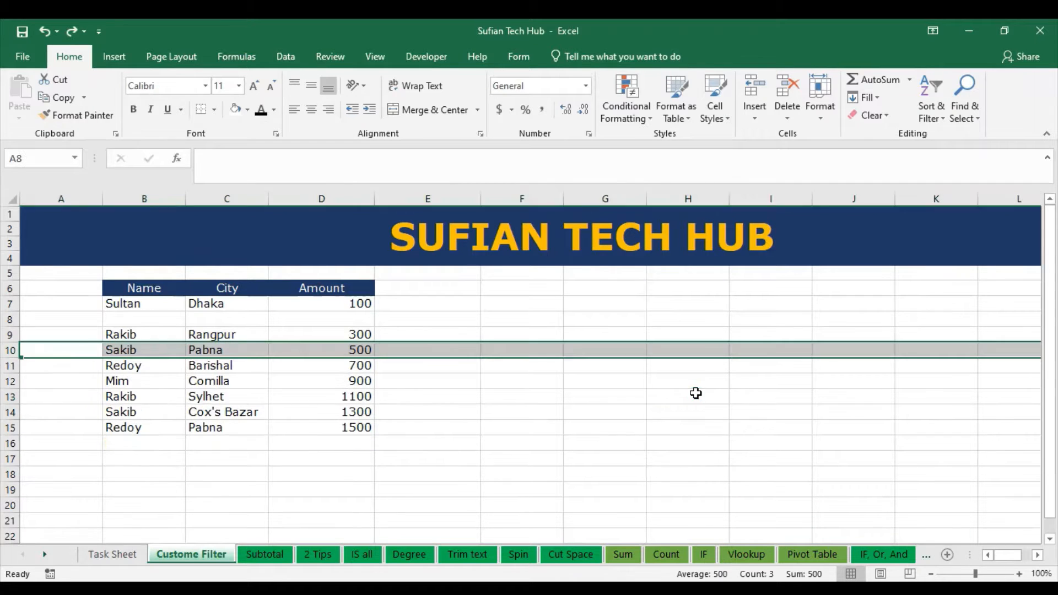
key("ctrl+z")
left_click(609, 426)
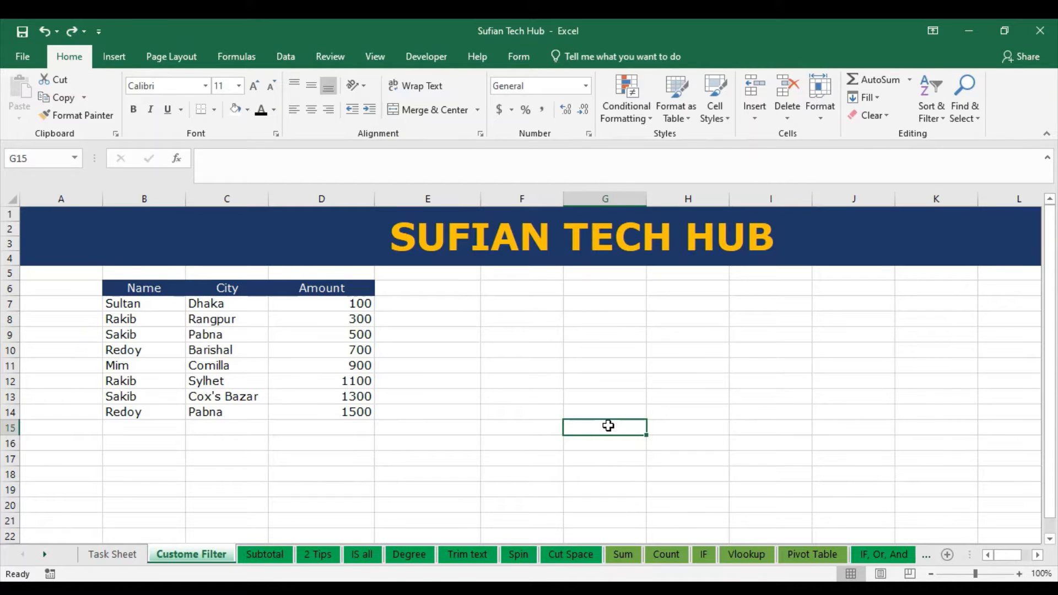
left_click(463, 305)
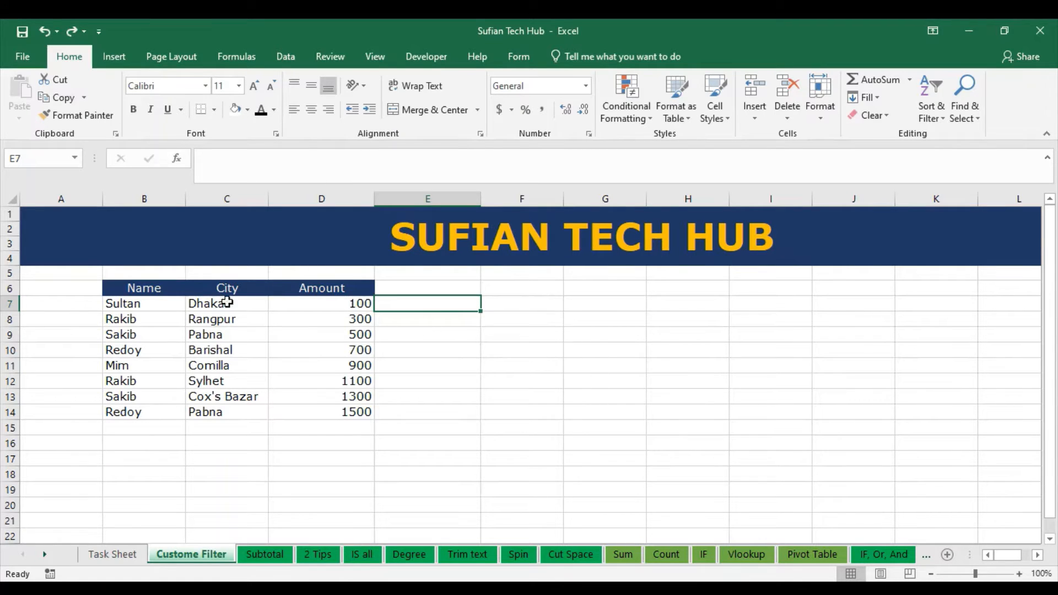
left_click_drag(166, 288, 356, 411)
left_click(402, 289)
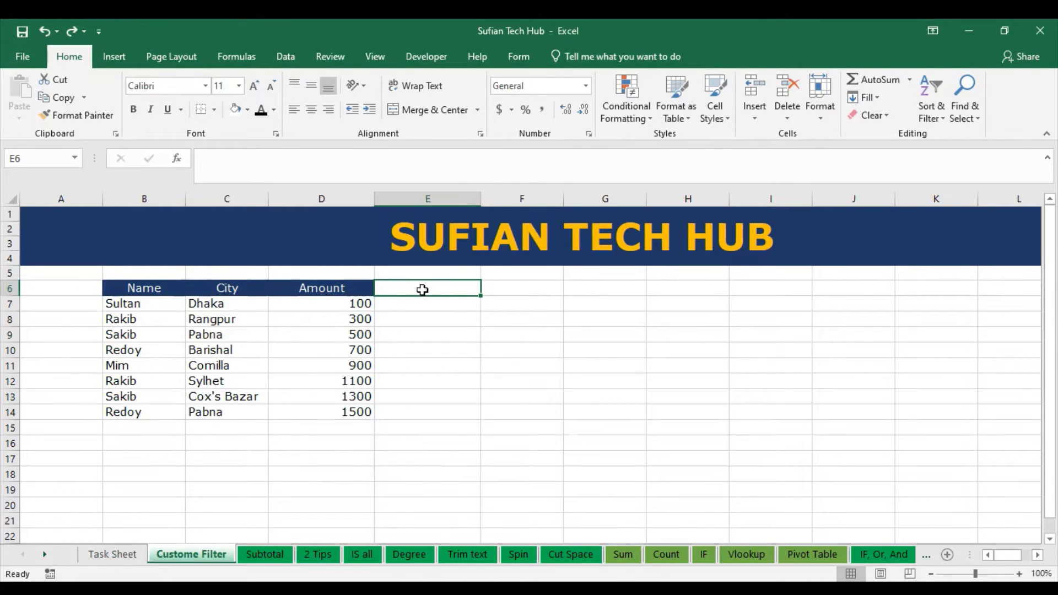
left_click(347, 289)
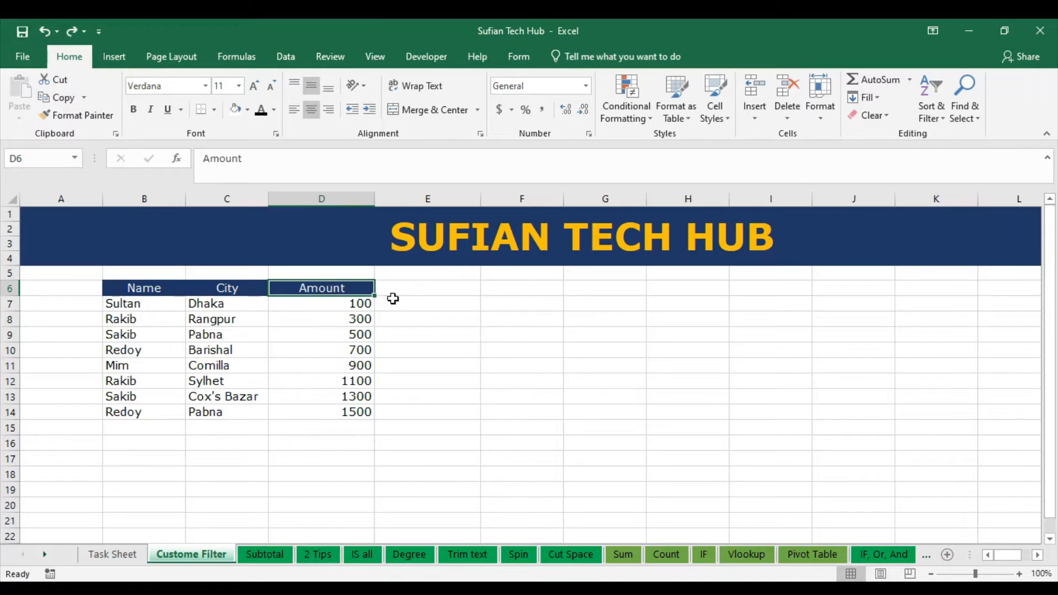
Step: Add the column header SR in cell E6, next to Amount
left_click(411, 290)
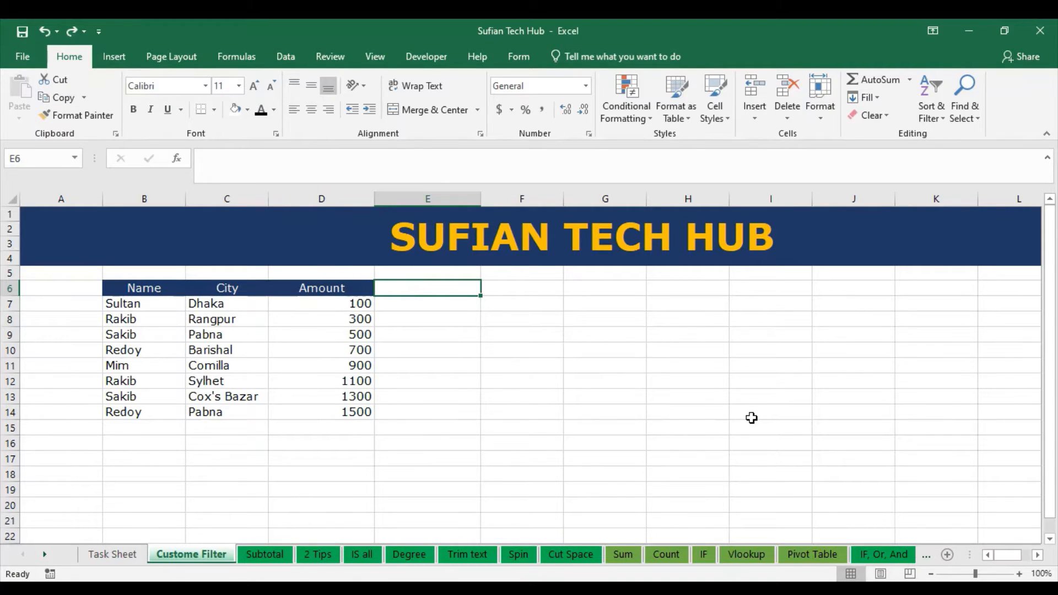
type("S")
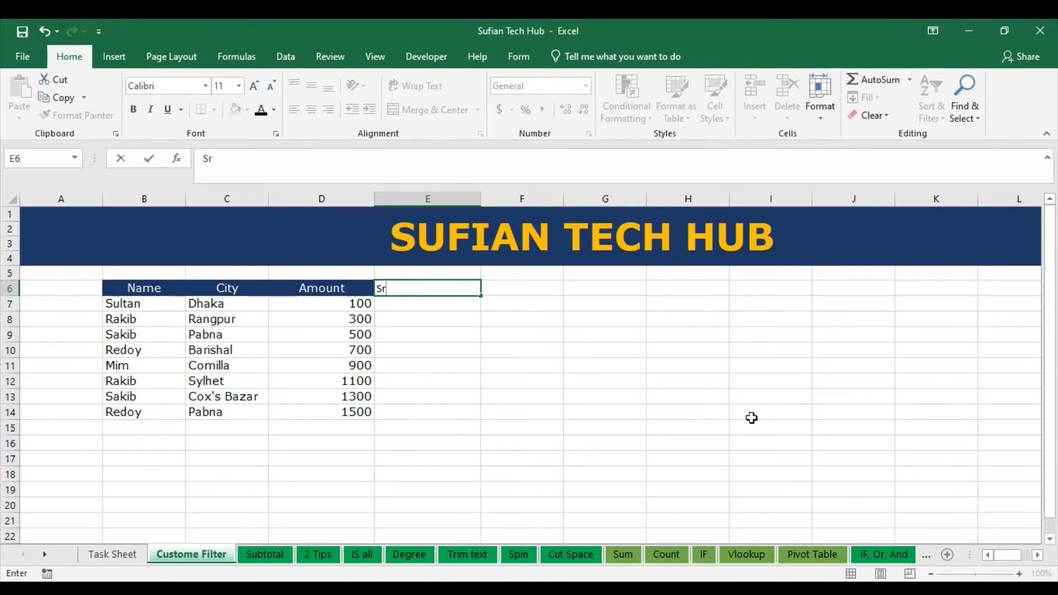
type("R")
key("Return")
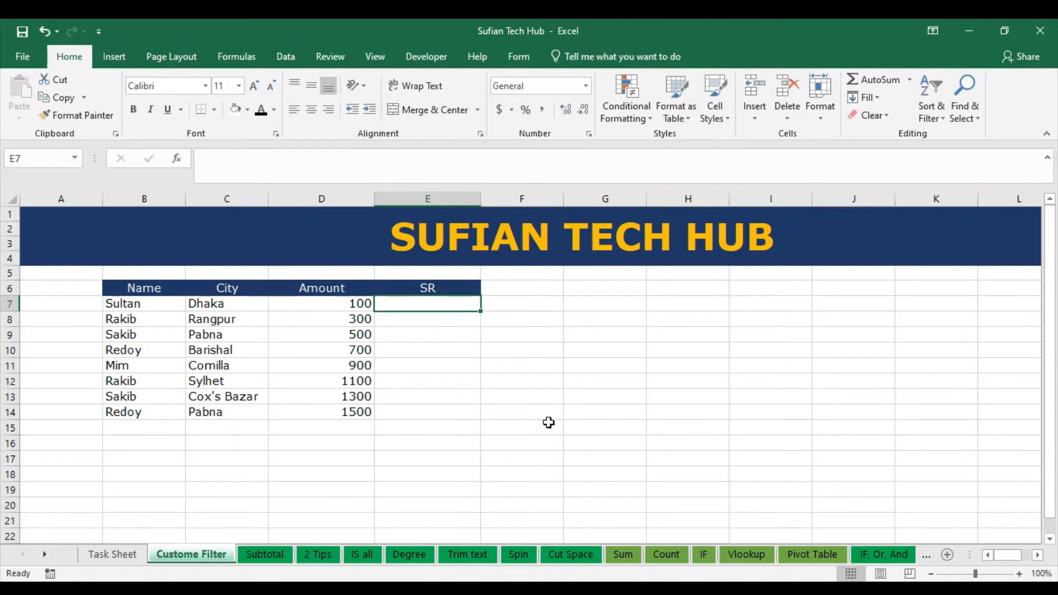
left_click(484, 286)
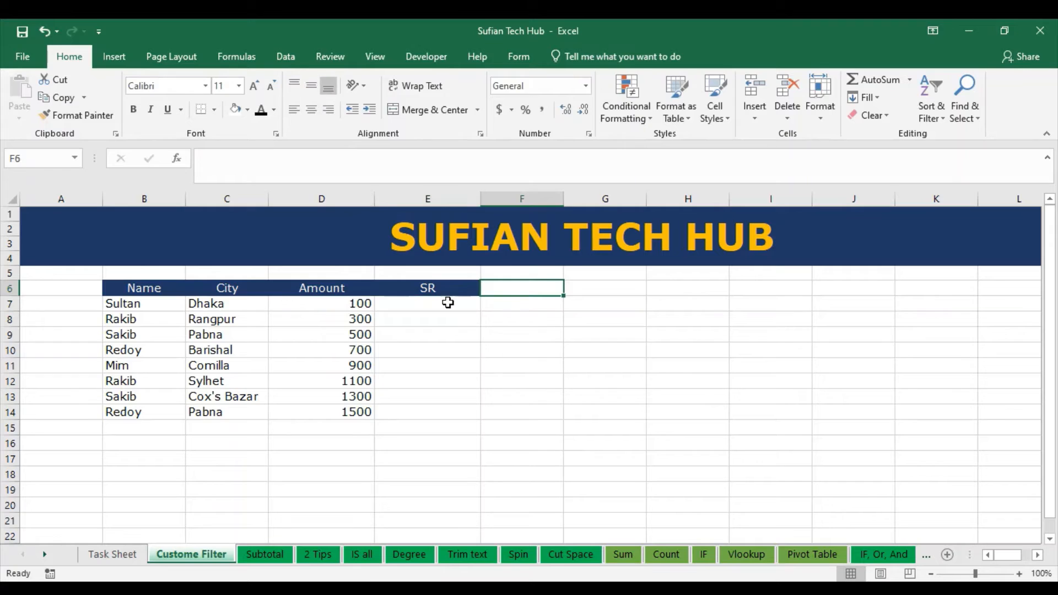
Step: Enter 1 and 2 in E7:E8 and fill the number series down the SR column to row 14
left_click(449, 303)
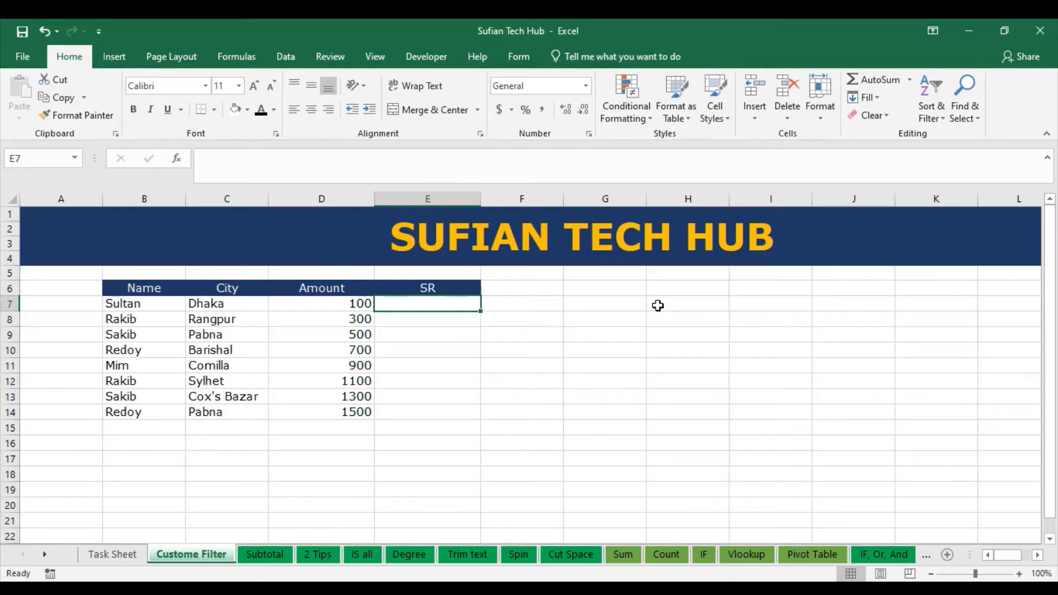
type("1")
key("Return")
type("2")
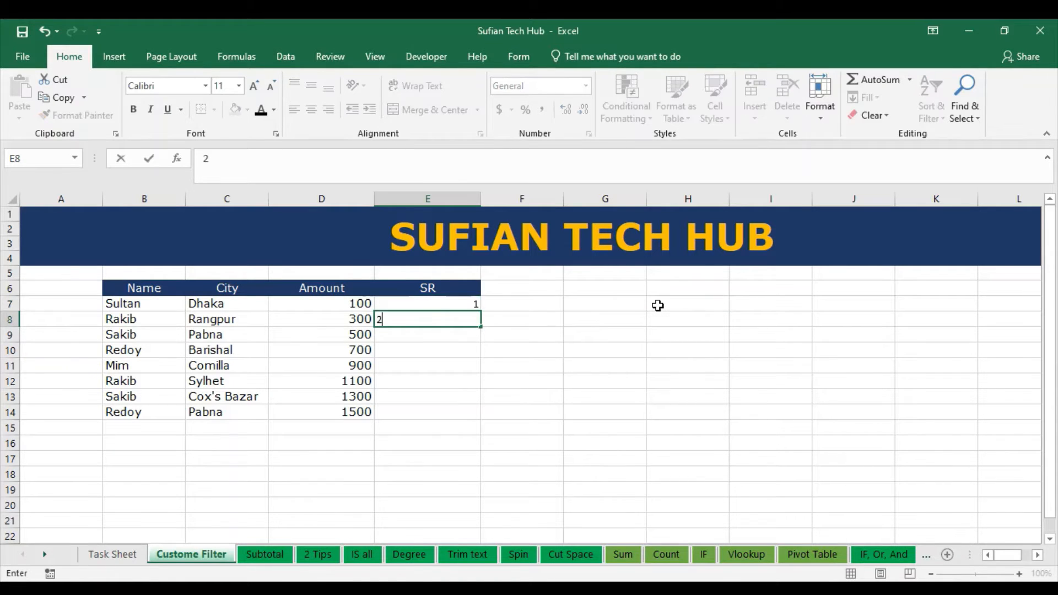
key("Return")
left_click(731, 317)
left_click_drag(455, 302, 469, 319)
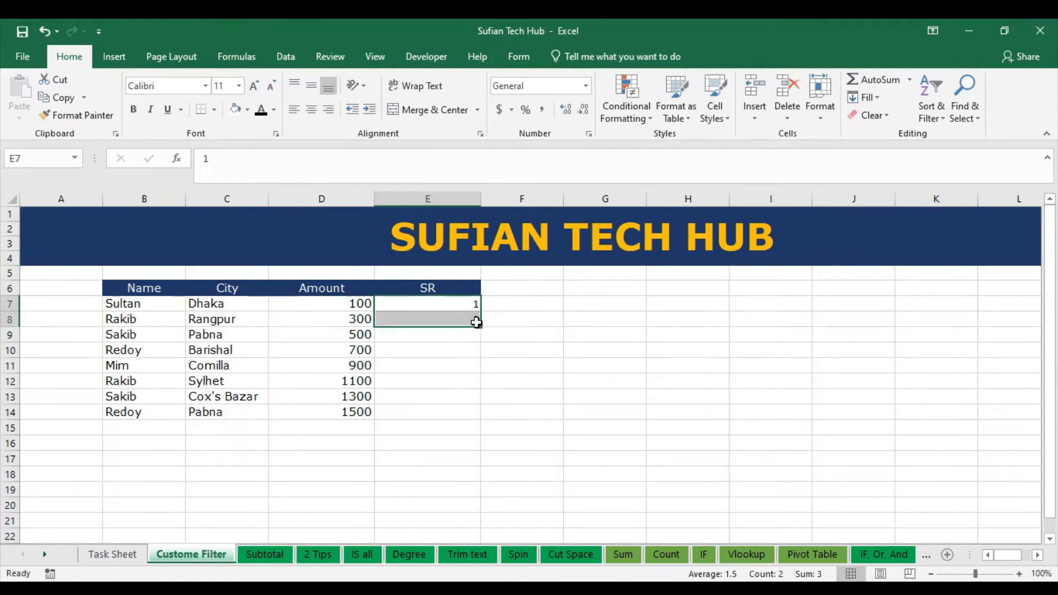
double_click(480, 326)
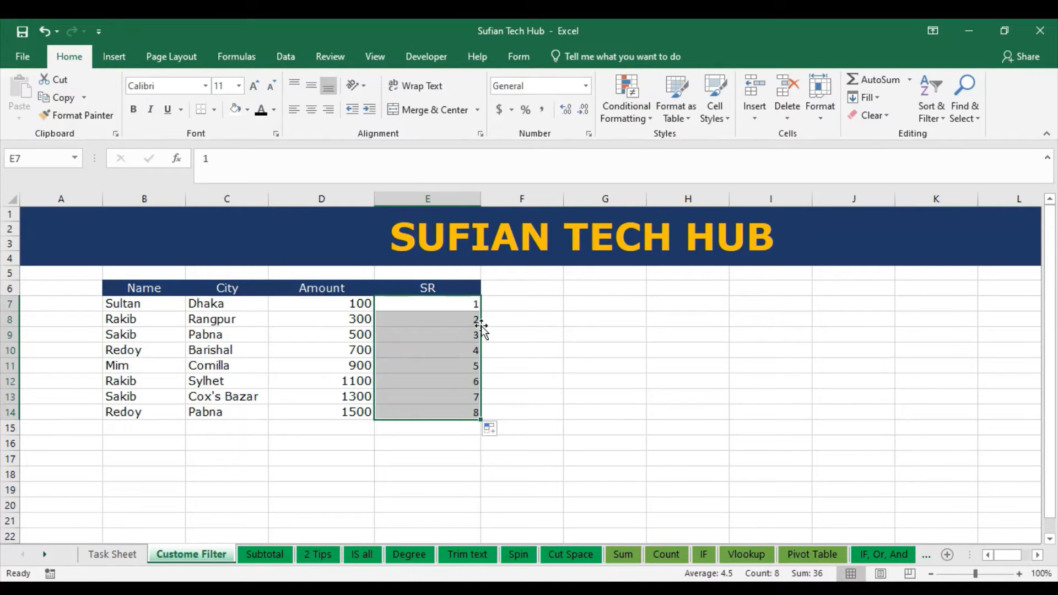
left_click(694, 348)
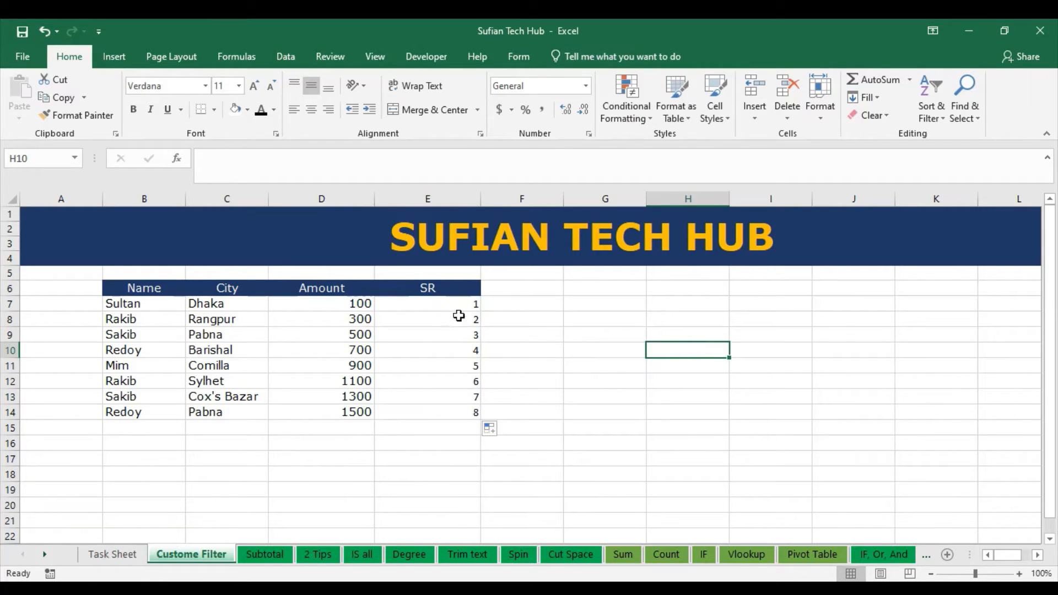
Step: Center the serial numbers in E7:E14 horizontally
left_click_drag(463, 302, 468, 411)
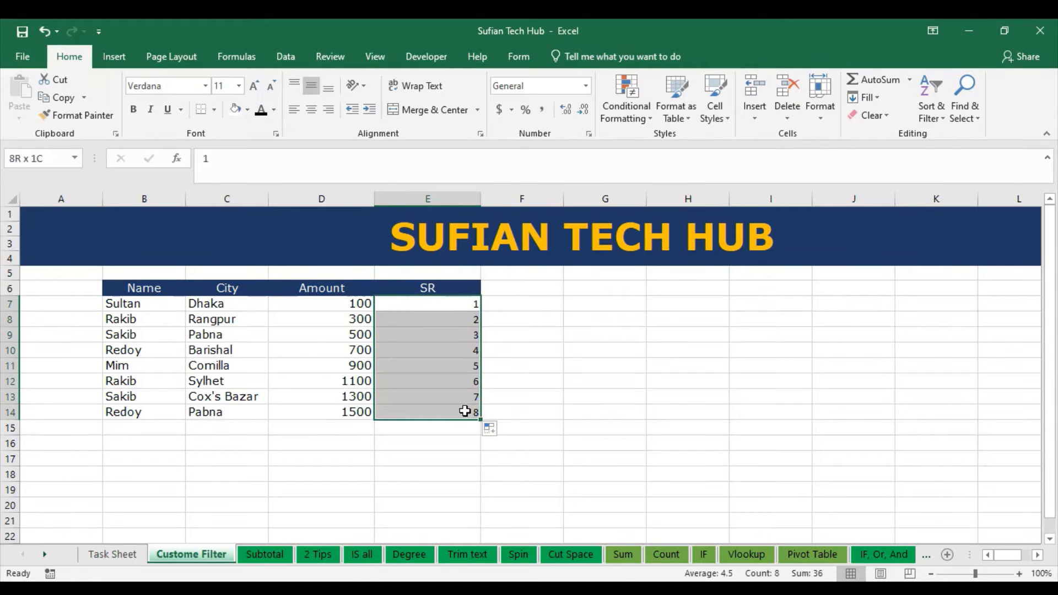
left_click(313, 114)
left_click(576, 334)
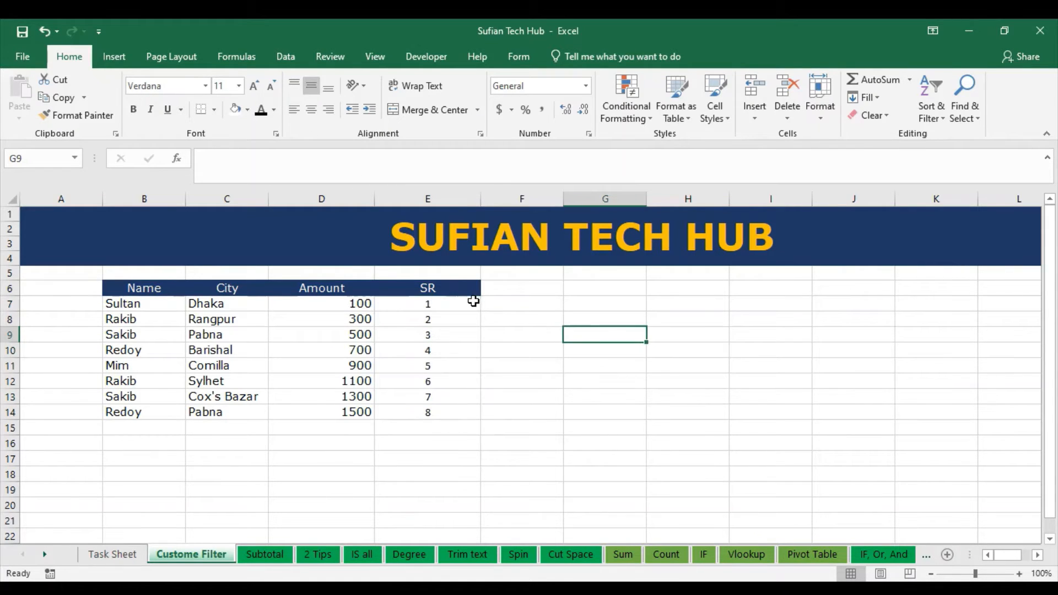
Step: Copy the serial numbers in E7:E14 and paste them directly below, starting at cell E15
left_click_drag(473, 301, 474, 411)
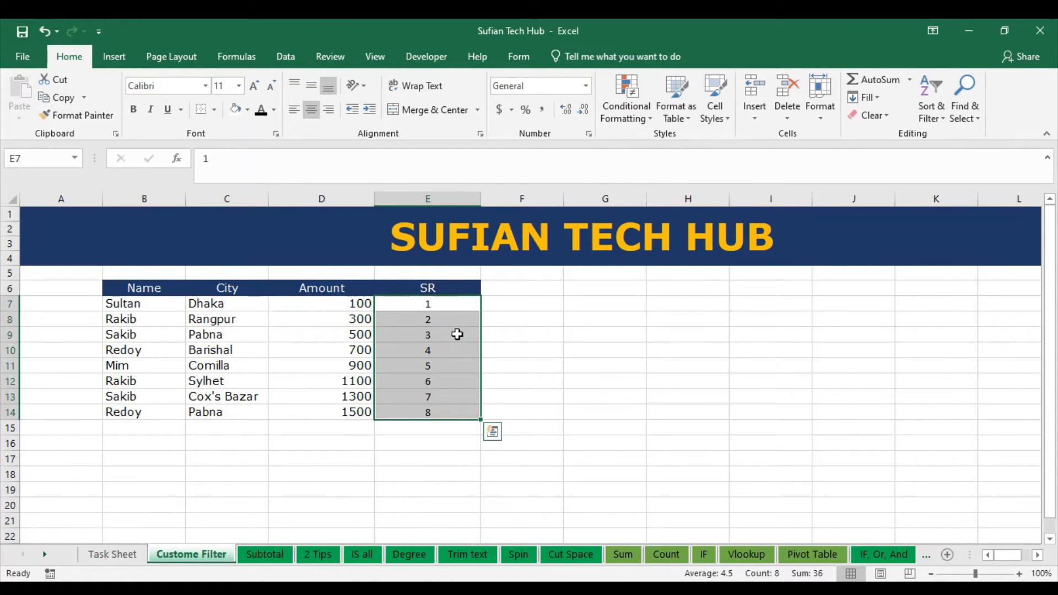
left_click(466, 305)
left_click(456, 409)
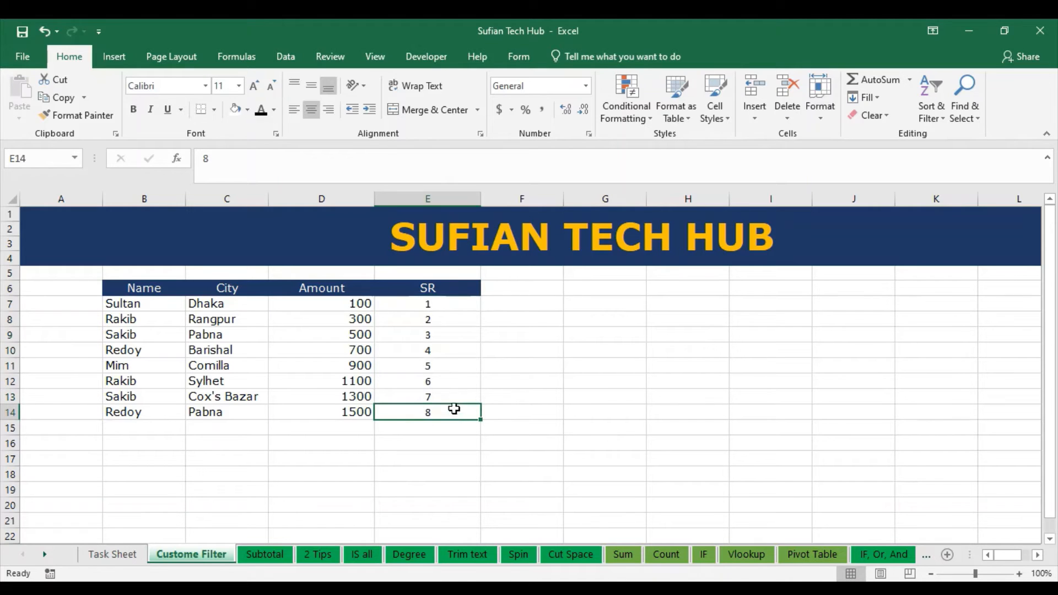
left_click(458, 304)
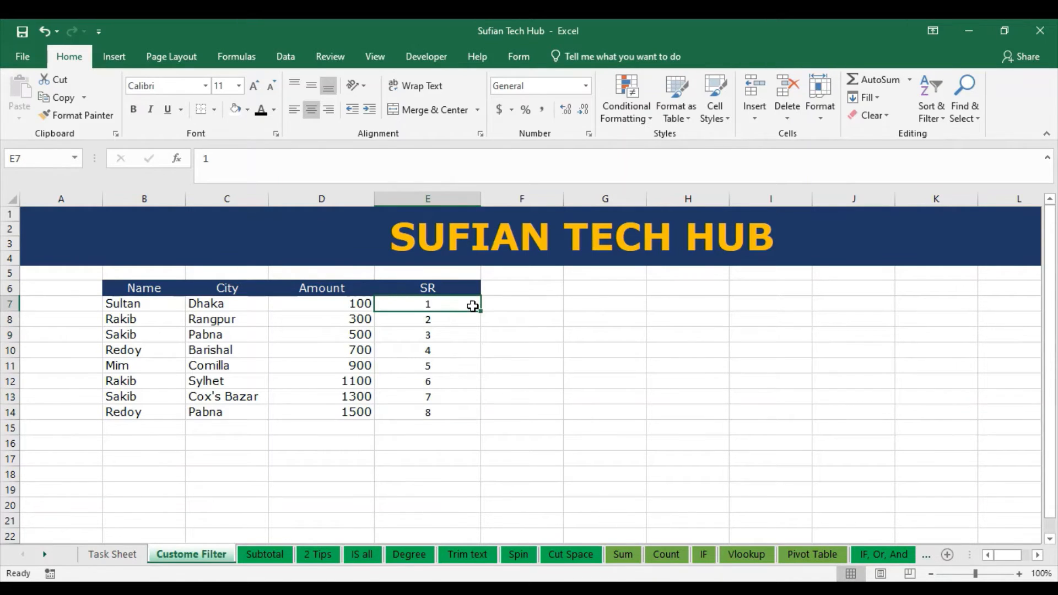
double_click(474, 308)
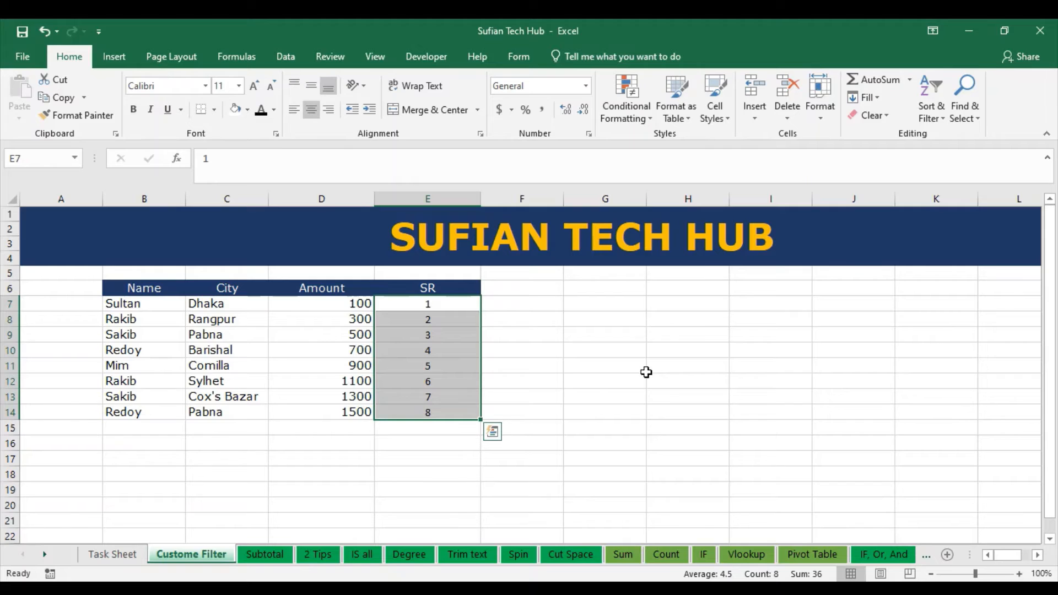
key("ctrl+c")
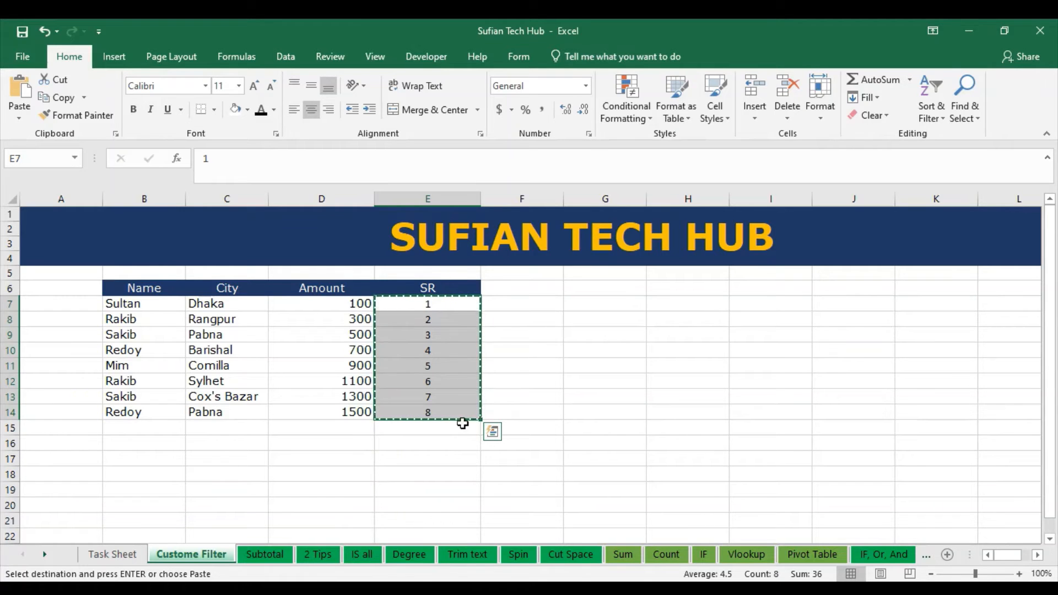
left_click(437, 429)
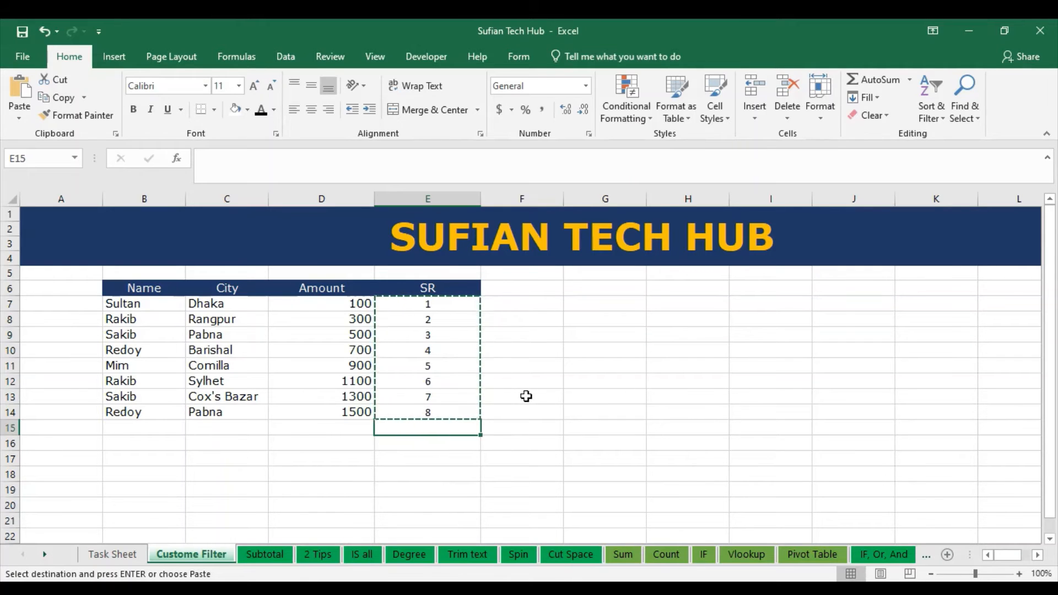
key("ctrl+v")
scroll(439, 449, "down", 1)
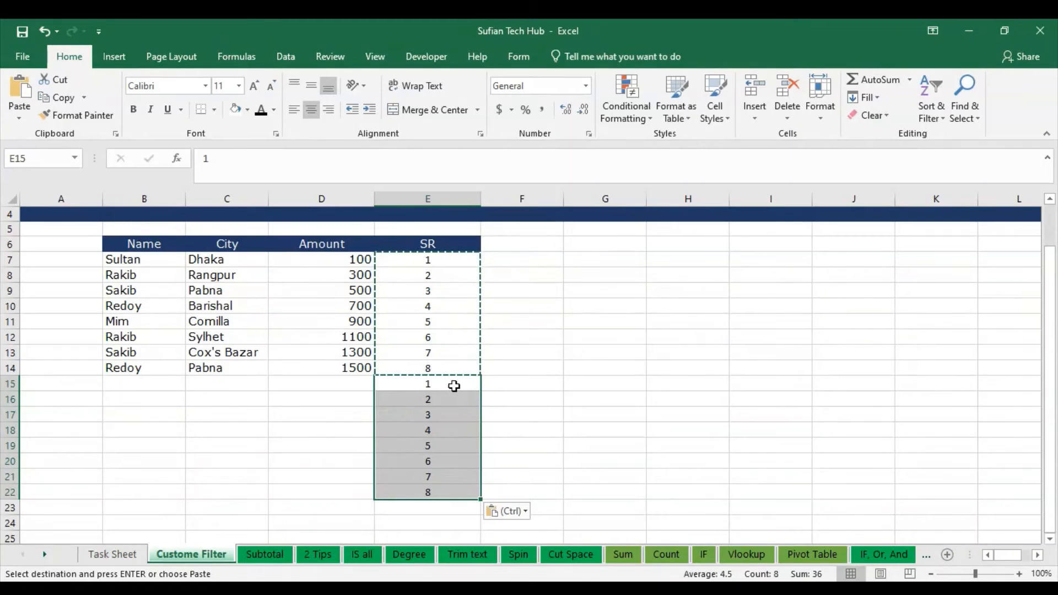
scroll(455, 386, "up", 1)
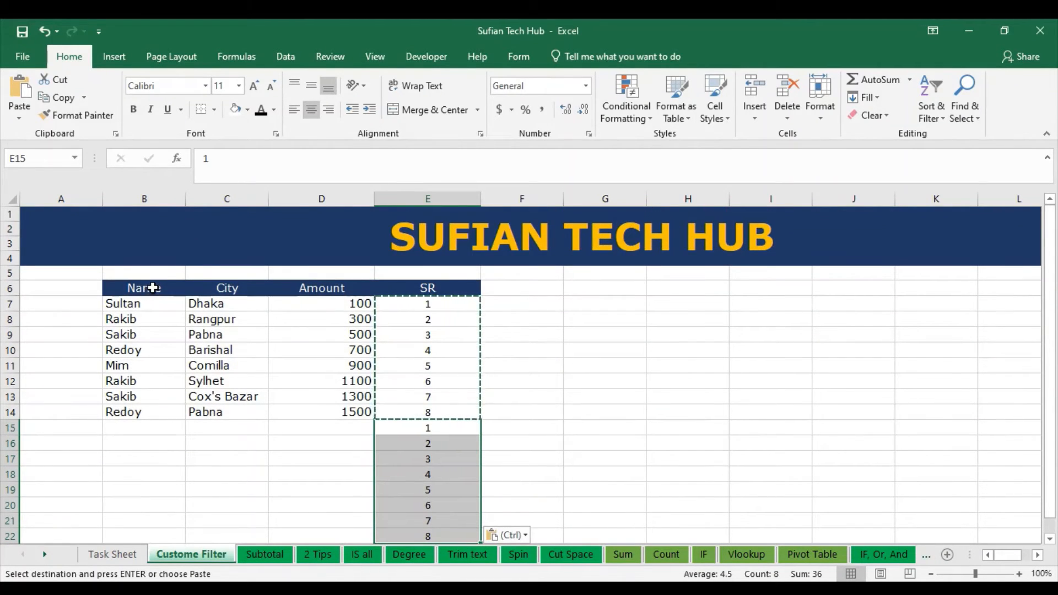
Step: Add filters to the header row B6:E6 covering Name, City, Amount and SR
left_click_drag(148, 290, 452, 294)
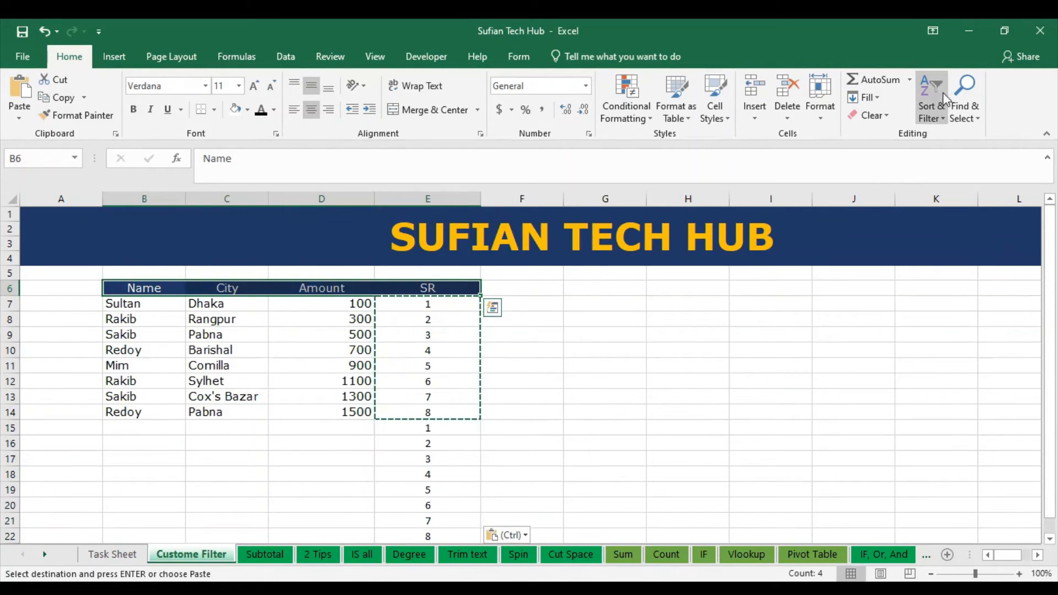
left_click(937, 117)
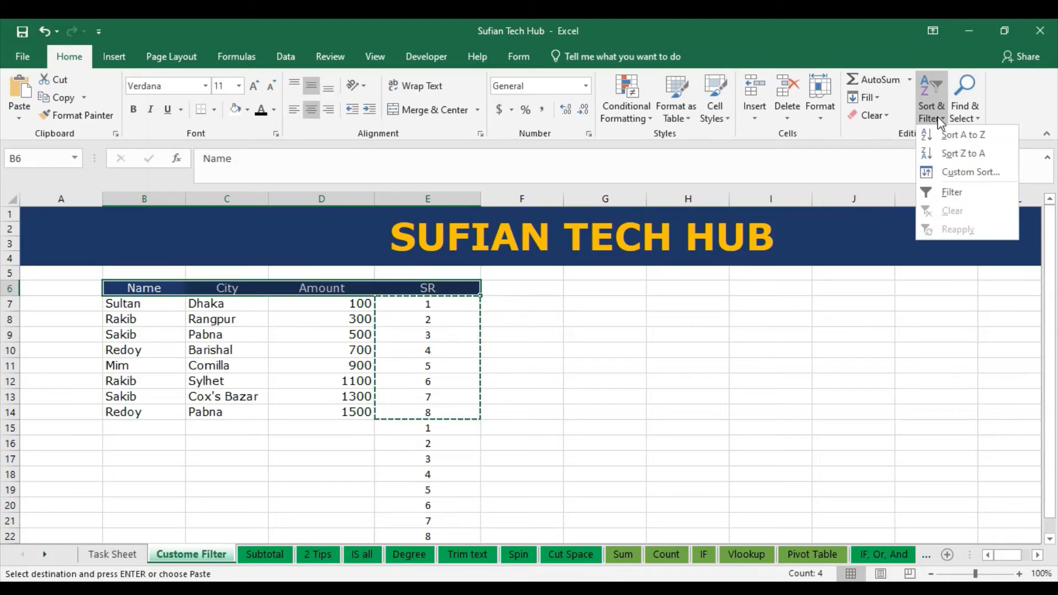
left_click(965, 191)
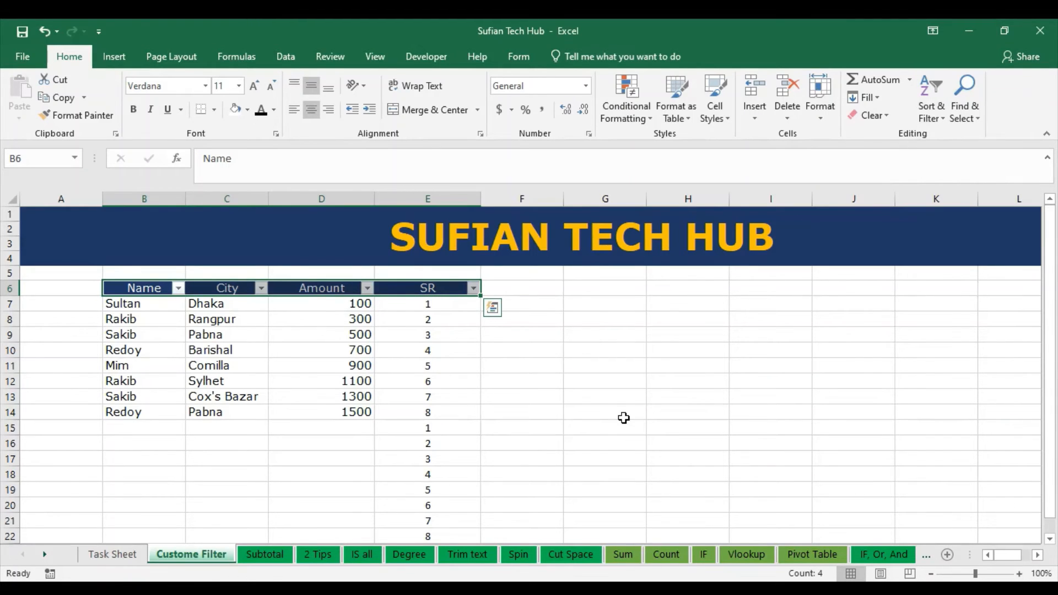
Step: Sort the table by the SR column from smallest to largest so blank rows fall between the records
left_click(474, 288)
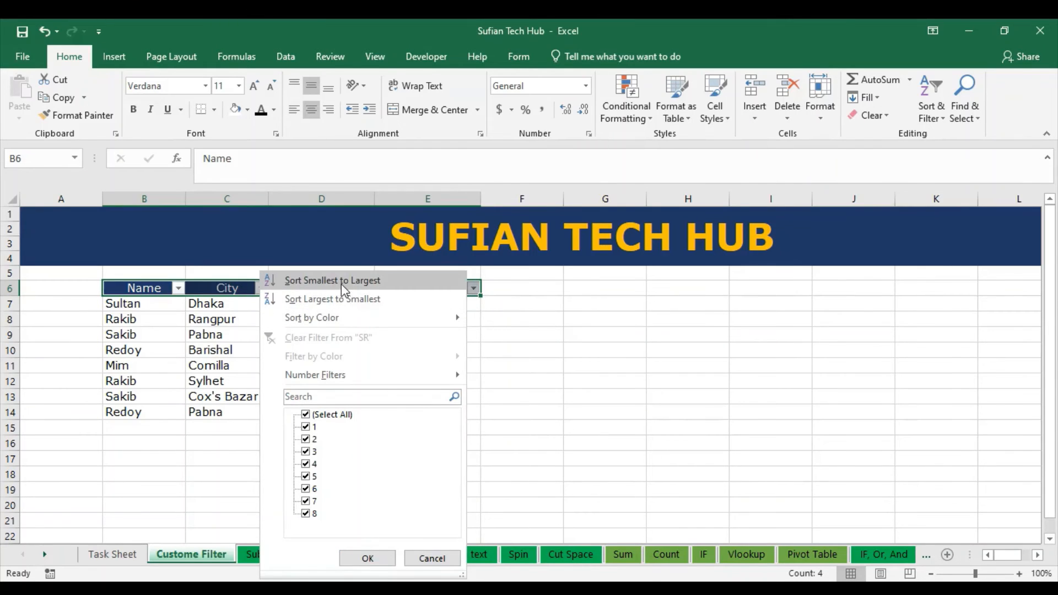
left_click(379, 280)
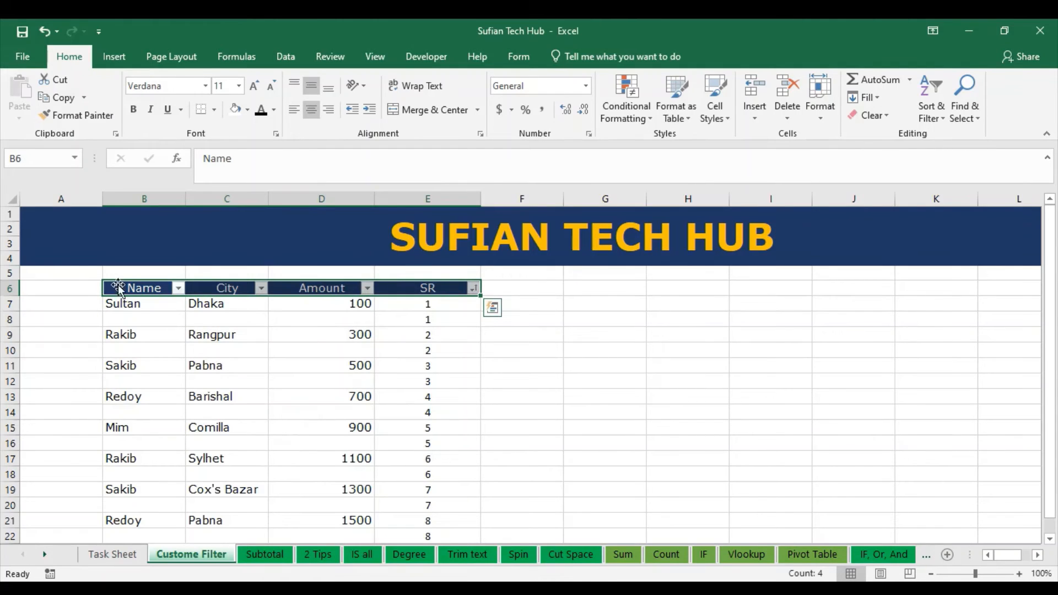
left_click(169, 321)
left_click(215, 320)
left_click(442, 305)
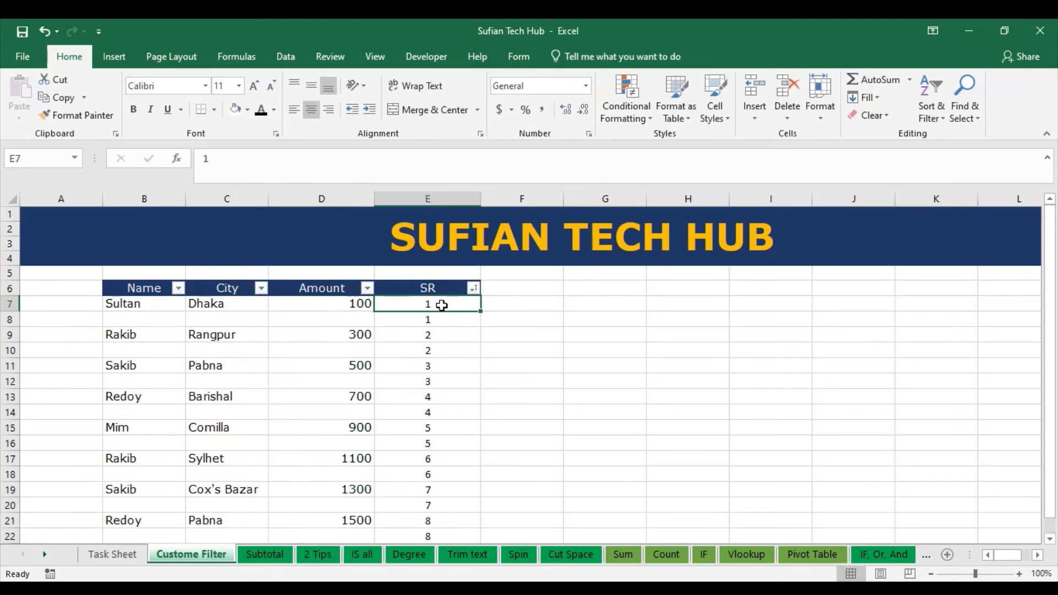
Step: Clear the SR header and all serial numbers in column E, and apply the plain format of cell F7 to E6
left_click(460, 290)
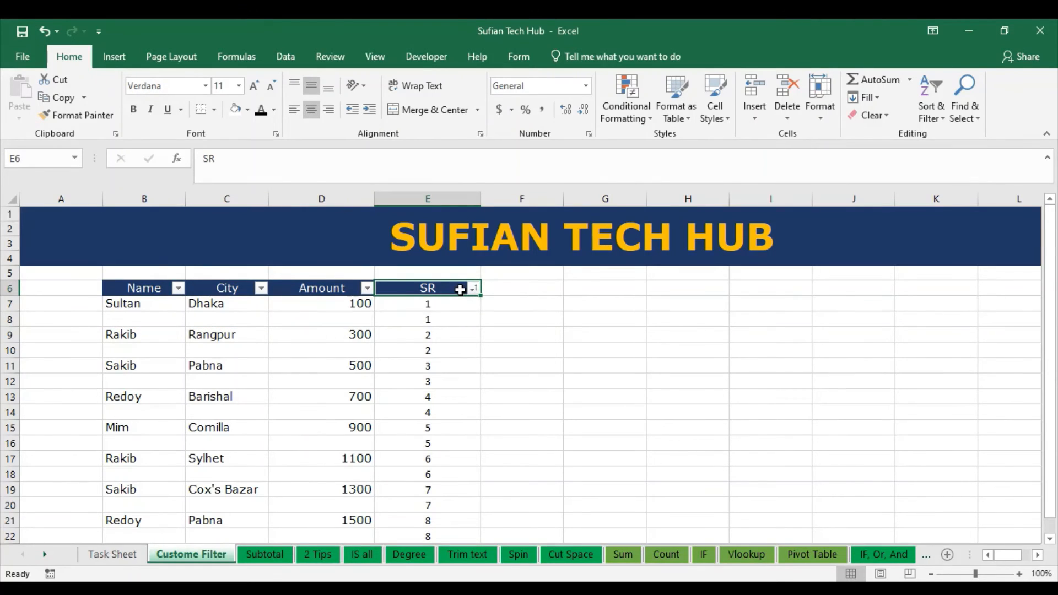
key("ctrl+shift+Down")
key("Delete")
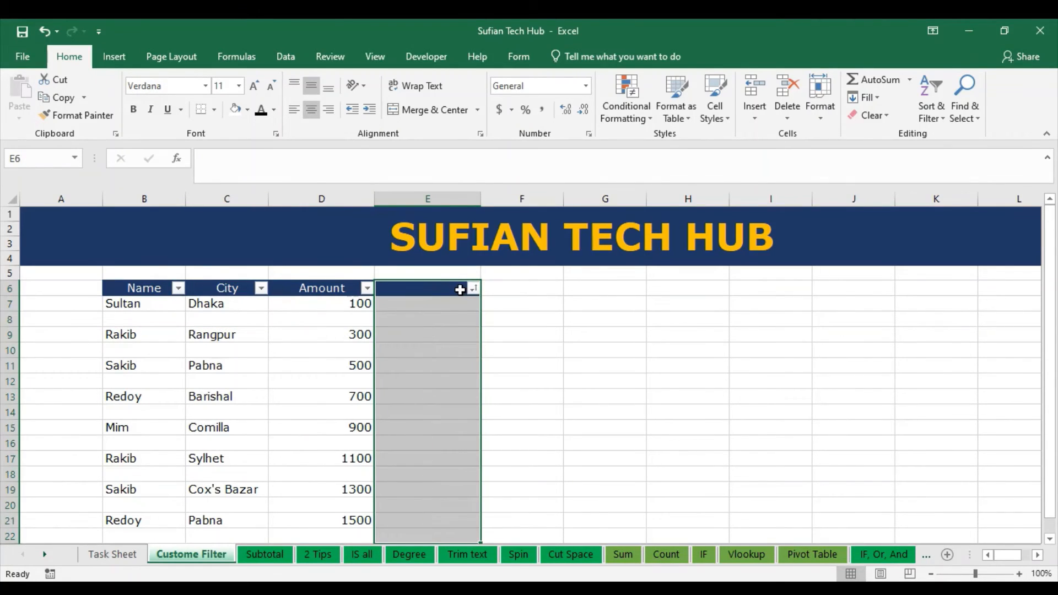
left_click(560, 302)
left_click(74, 115)
left_click(409, 285)
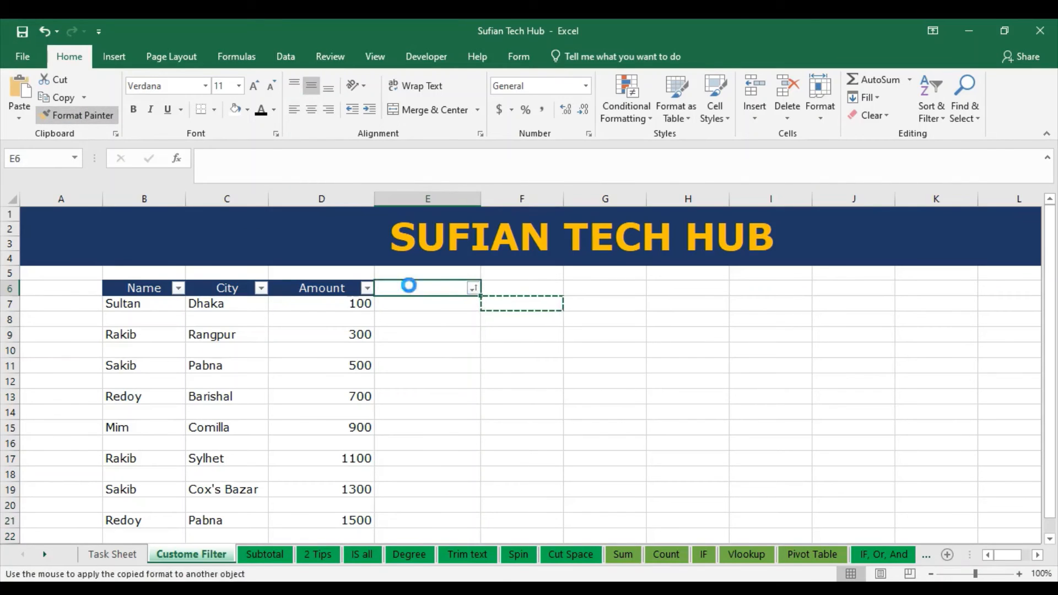
Step: Examine the blank rows between the records across the Name, City and Amount columns, such as rows 8, 10 and 12
left_click(129, 318)
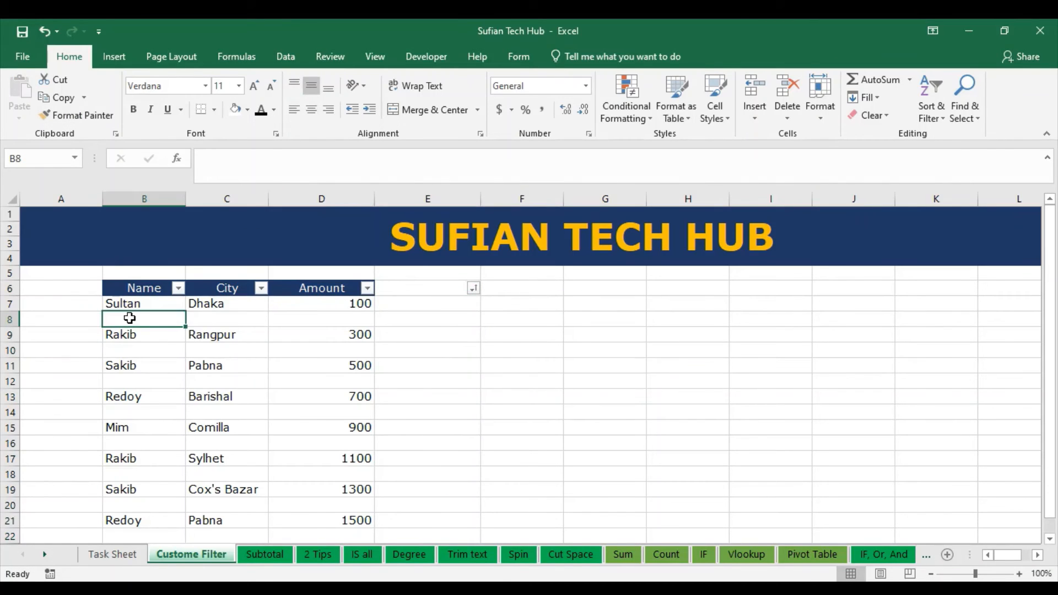
left_click_drag(130, 318, 343, 318)
left_click_drag(137, 350, 349, 349)
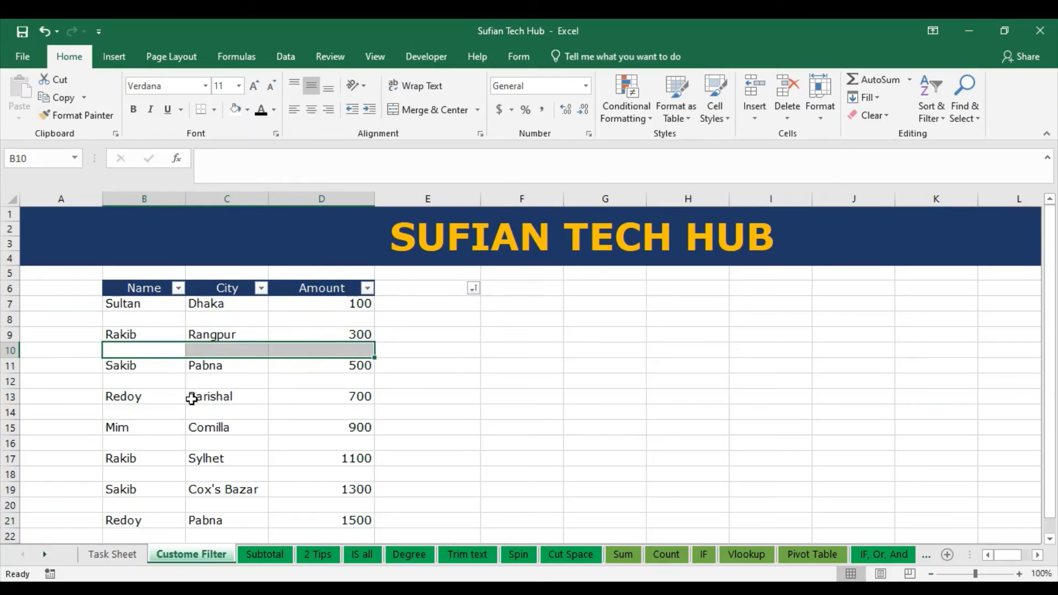
left_click_drag(138, 380, 358, 377)
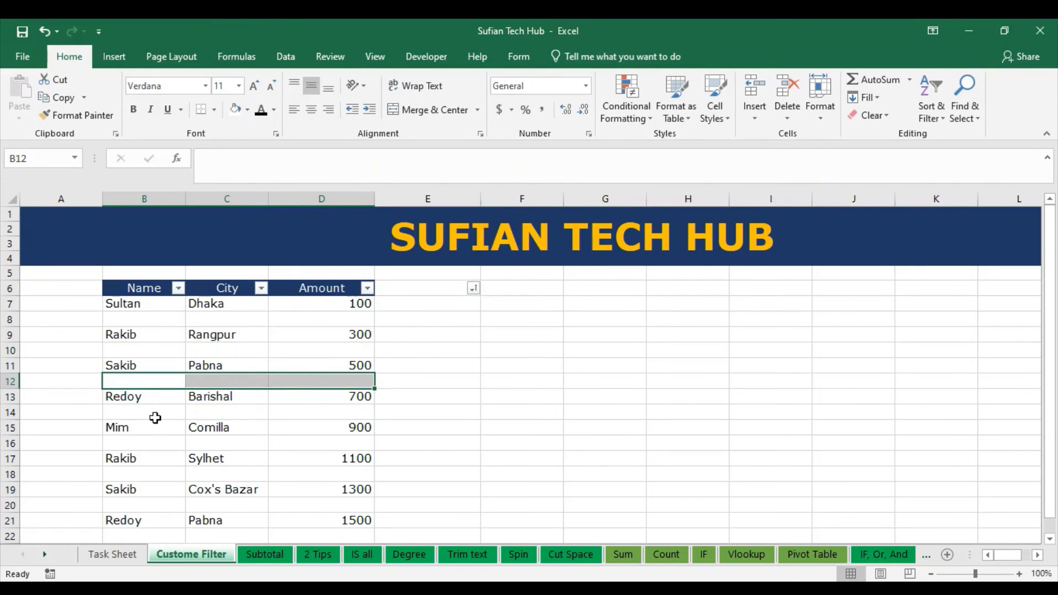
scroll(210, 406, "down", 3)
scroll(268, 419, "up", 3)
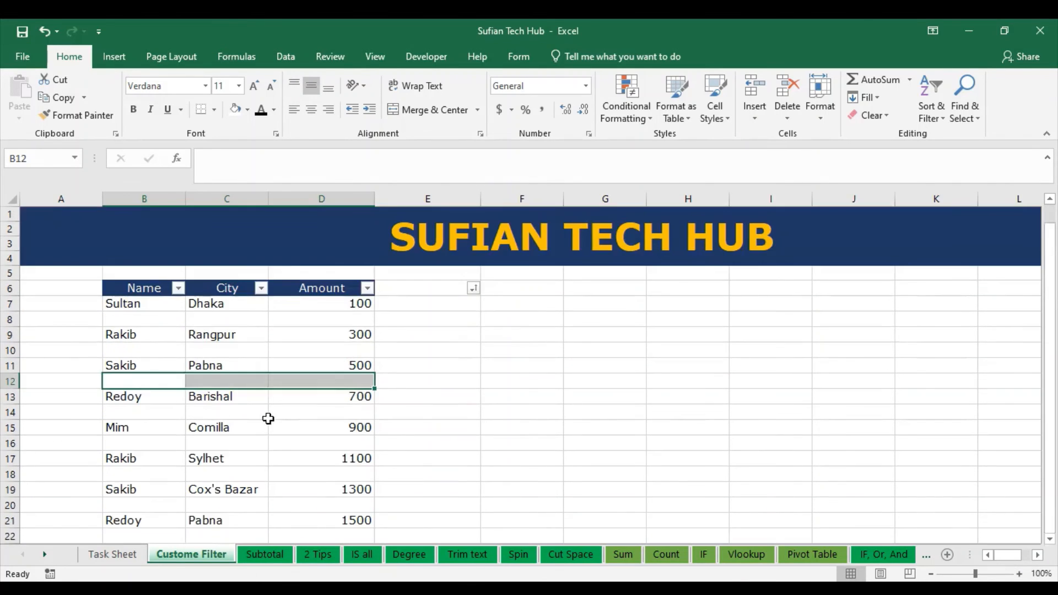
left_click(589, 398)
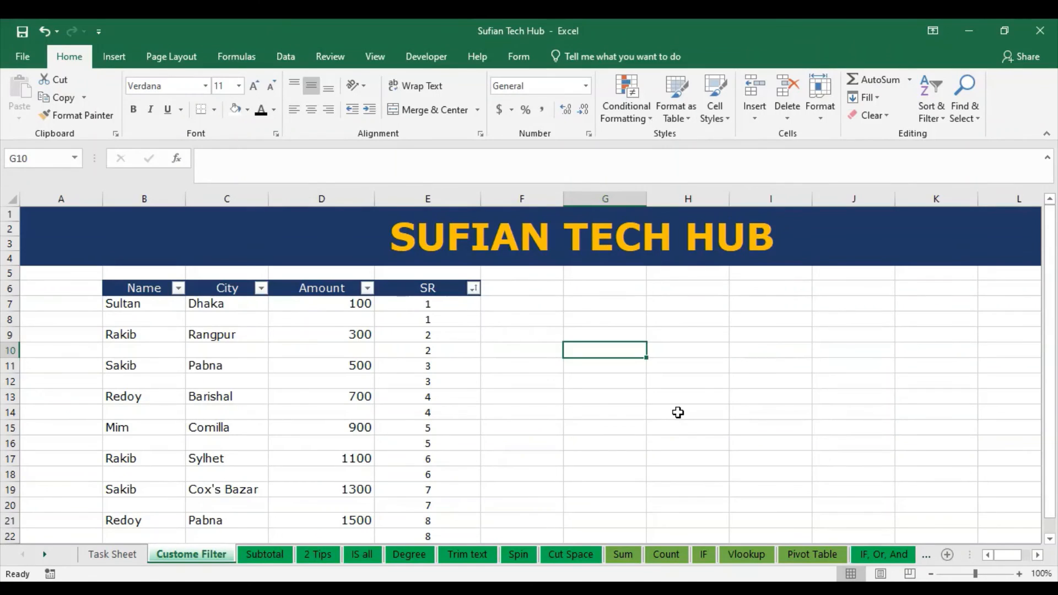